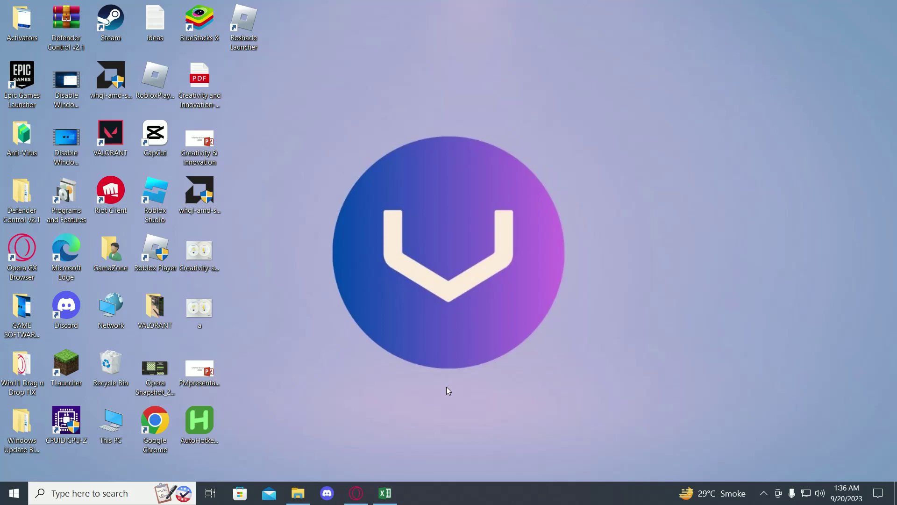
- Search Windows for 'task manager' and launch Task Manager from the best match
left_click(125, 491)
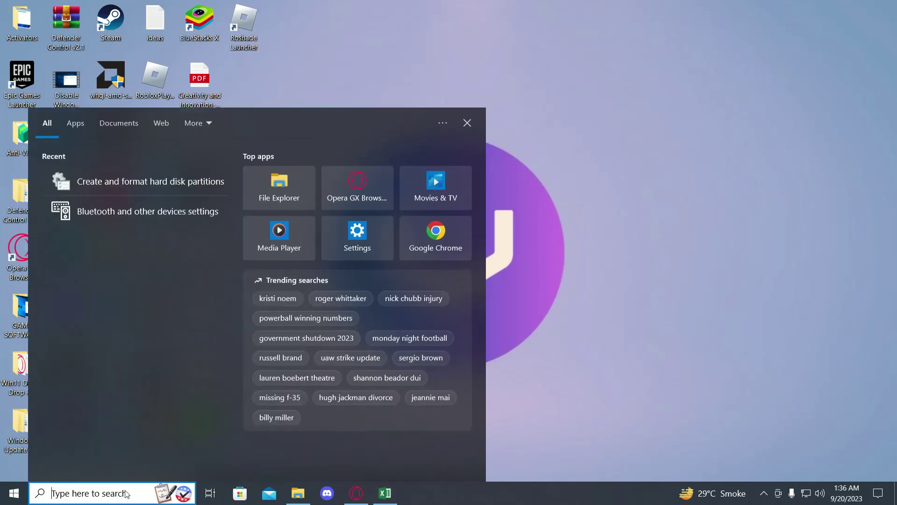
type("task mana")
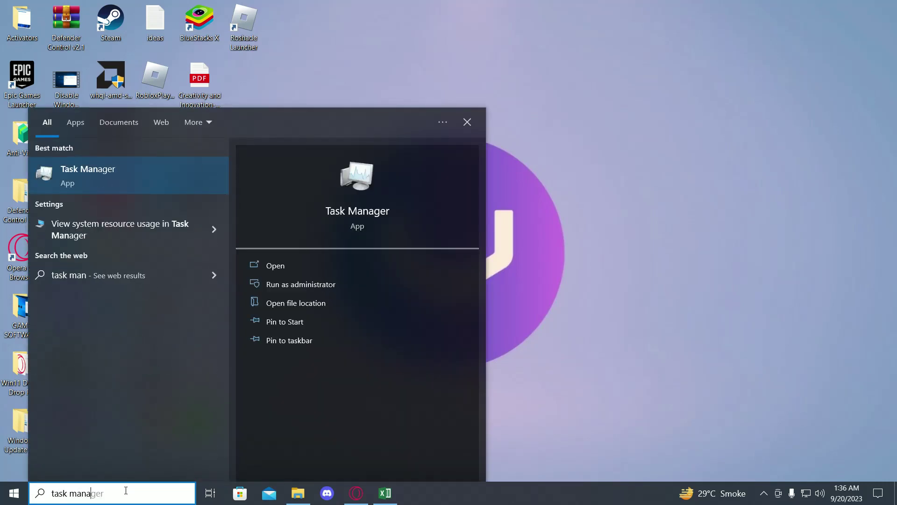
left_click(85, 180)
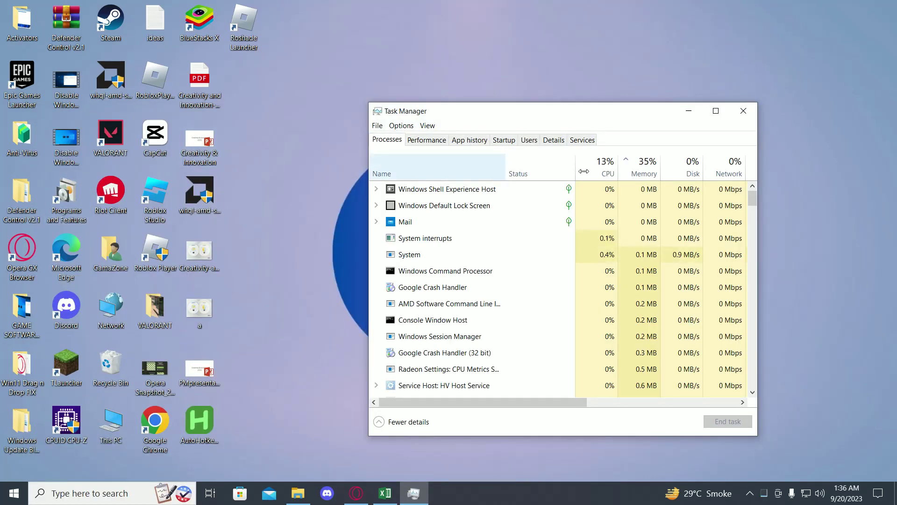
- Find WpcMonSvc in Task Manager's Services list and launch the full Services console from it
left_click(584, 142)
left_click(575, 229)
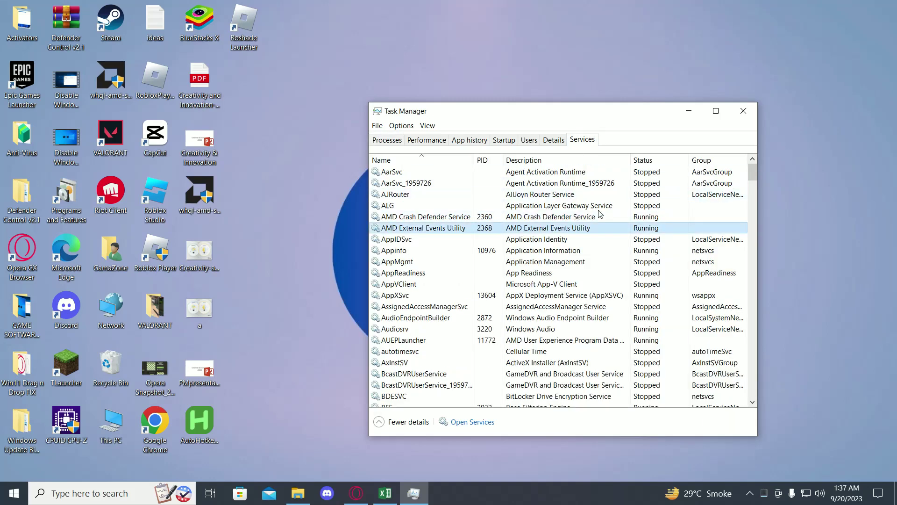
scroll(552, 261, "down", 10)
scroll(551, 261, "down", 3)
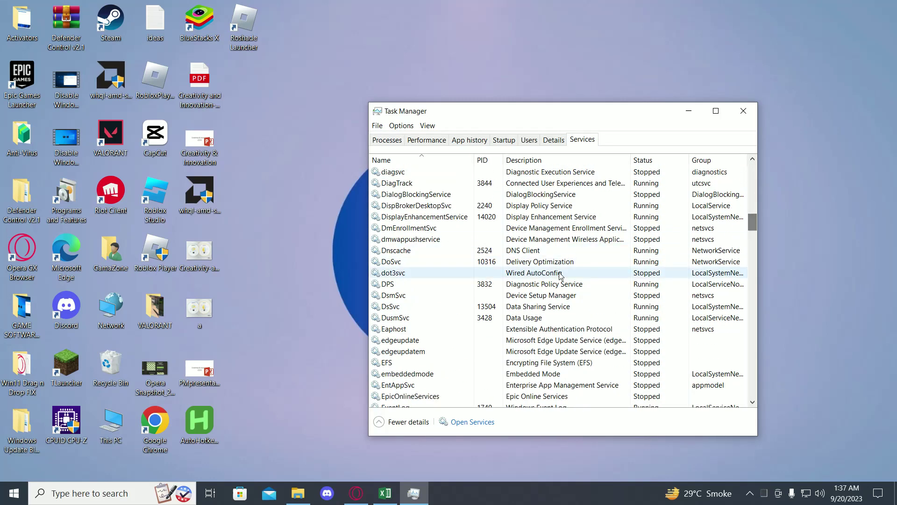
key("m")
key("Down")
key("Down")
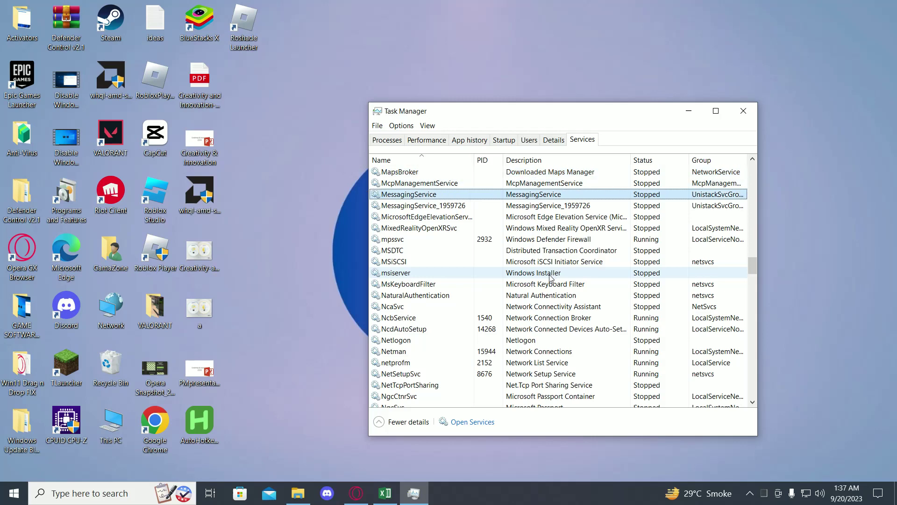
key("Down")
key("Down")
key("Down")
key("Down")
key("Up")
key("Up")
key("Up")
key("Up")
key("Up")
key("Up")
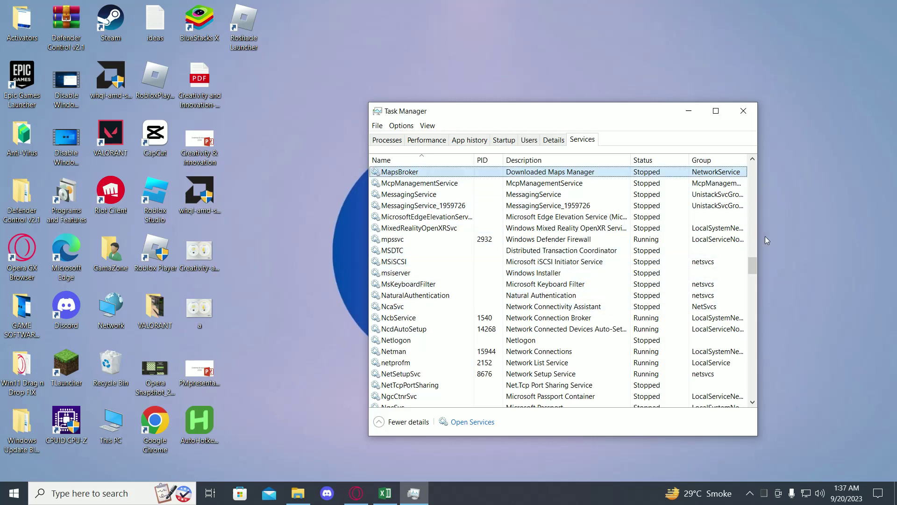
left_click_drag(754, 266, 748, 364)
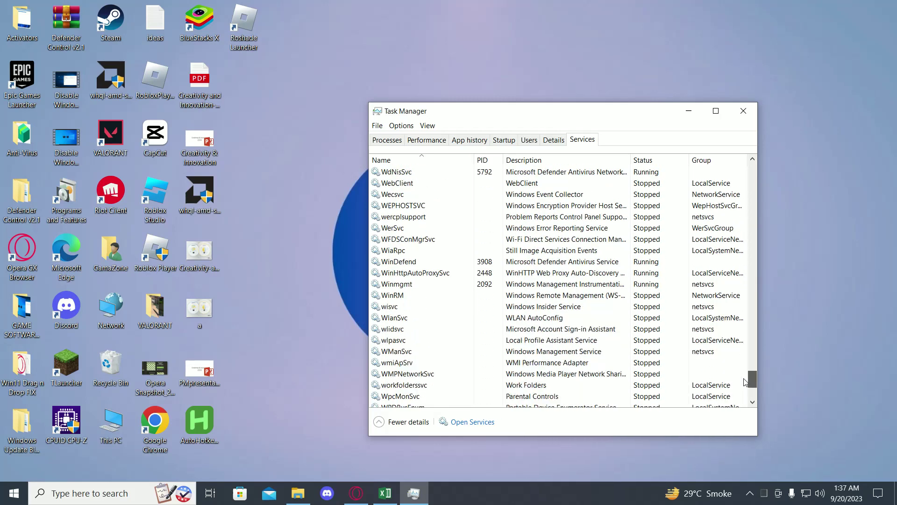
left_click_drag(748, 363, 748, 390)
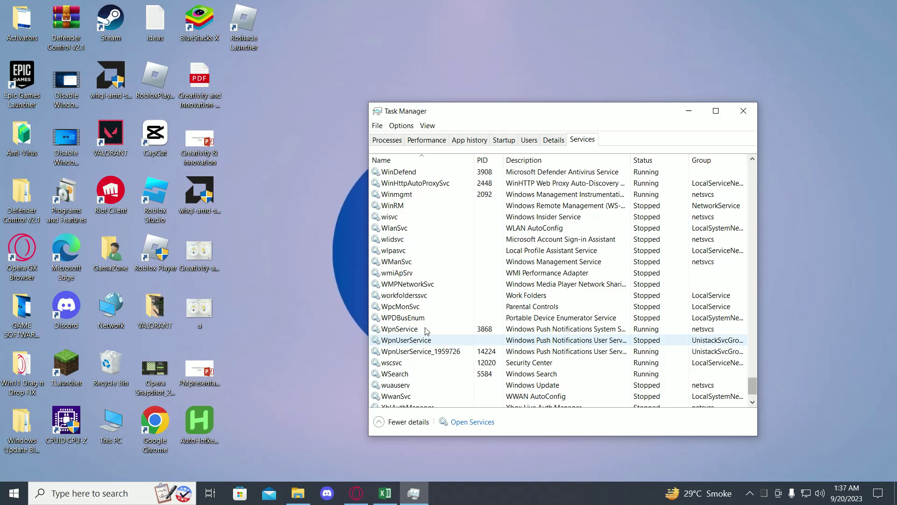
left_click(401, 310)
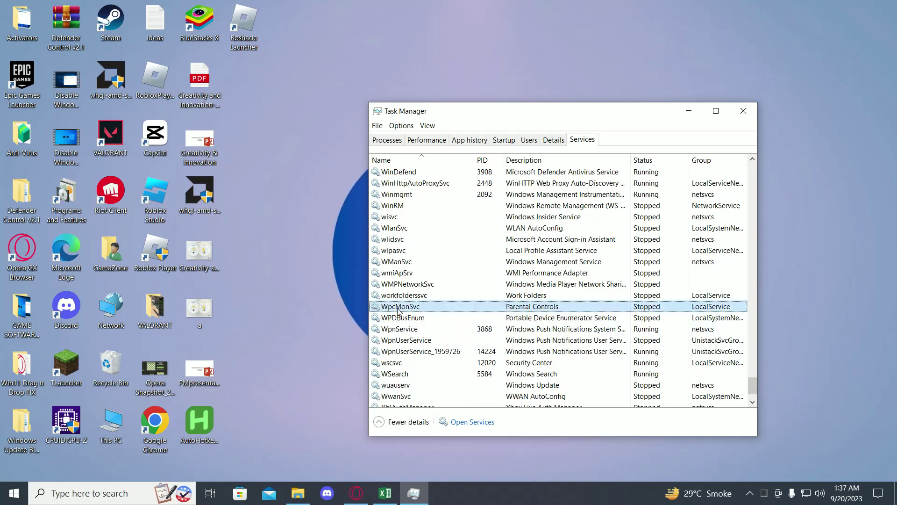
right_click(419, 309)
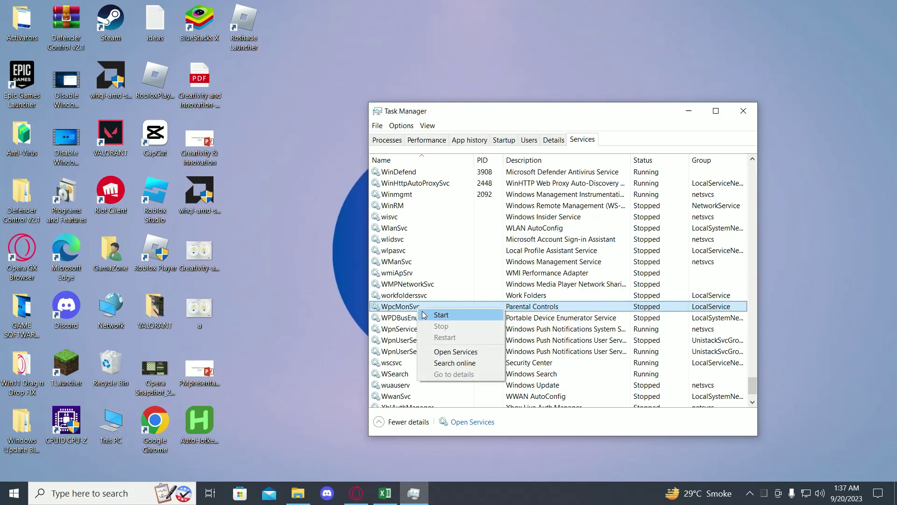
left_click(460, 354)
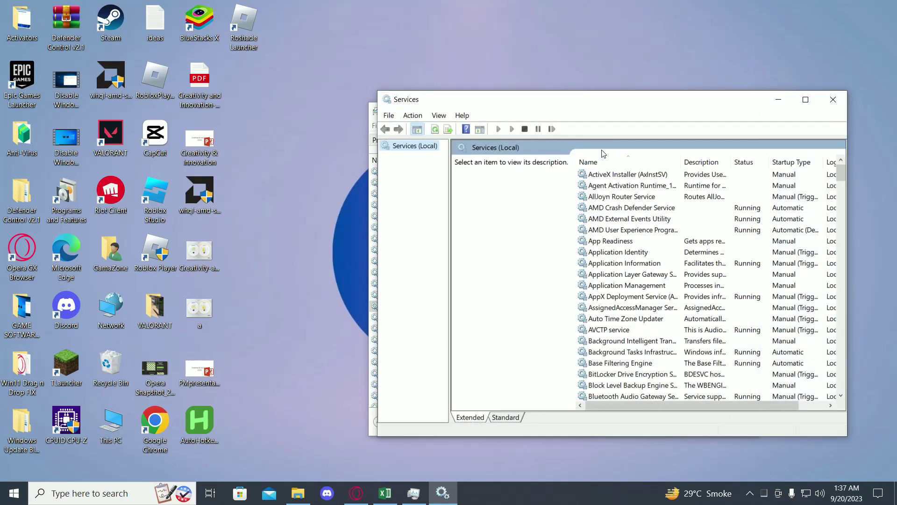
- Reposition the Services window and open the Properties dialog for Parental Controls
left_click_drag(591, 104, 457, 94)
left_click(533, 198)
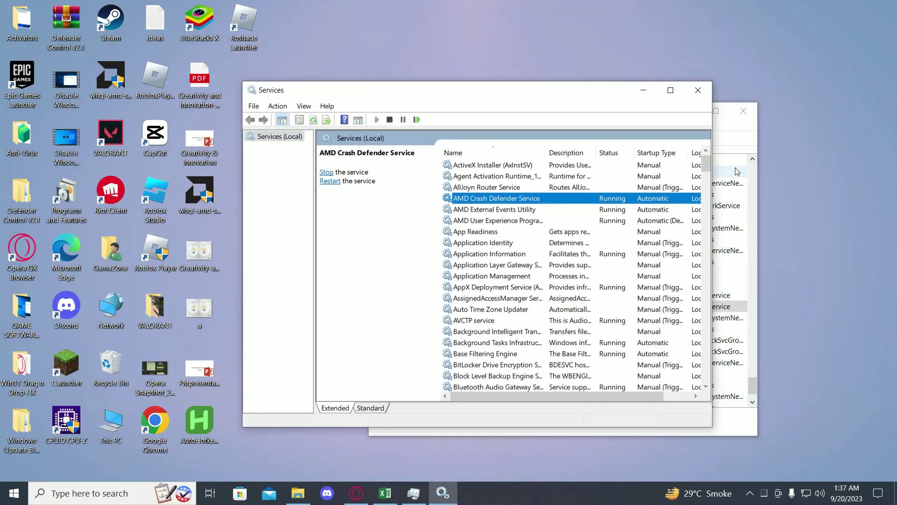
left_click_drag(705, 160, 702, 282)
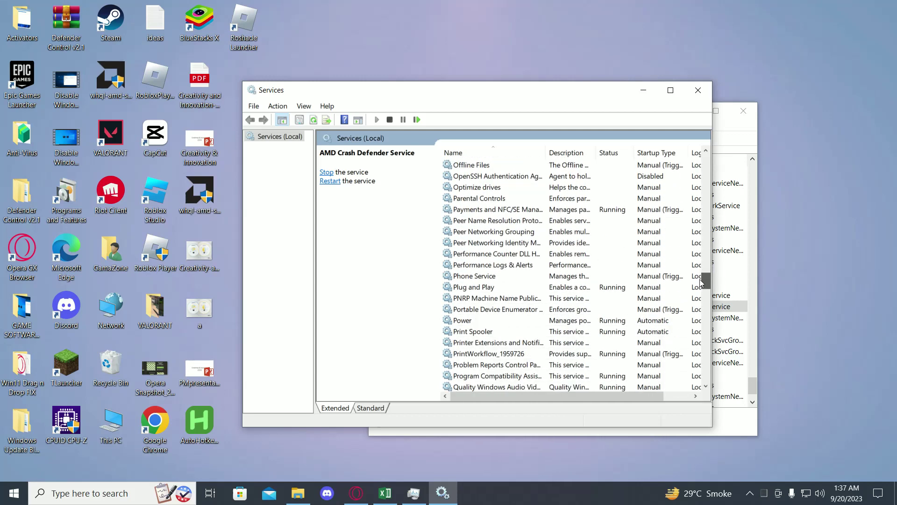
left_click(490, 199)
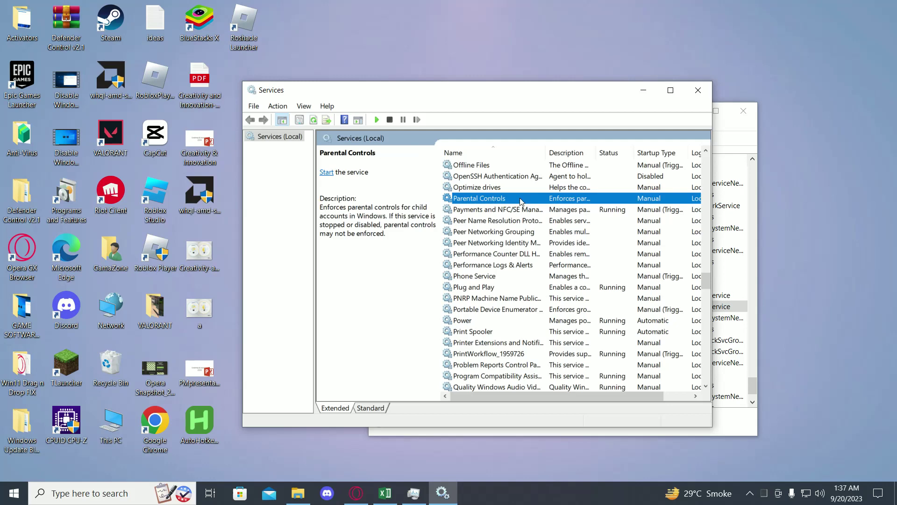
right_click(520, 201)
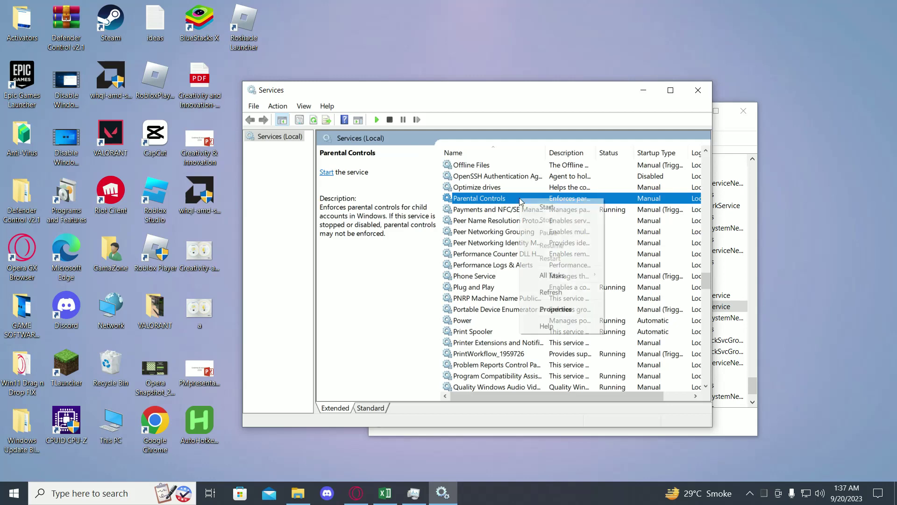
left_click(563, 309)
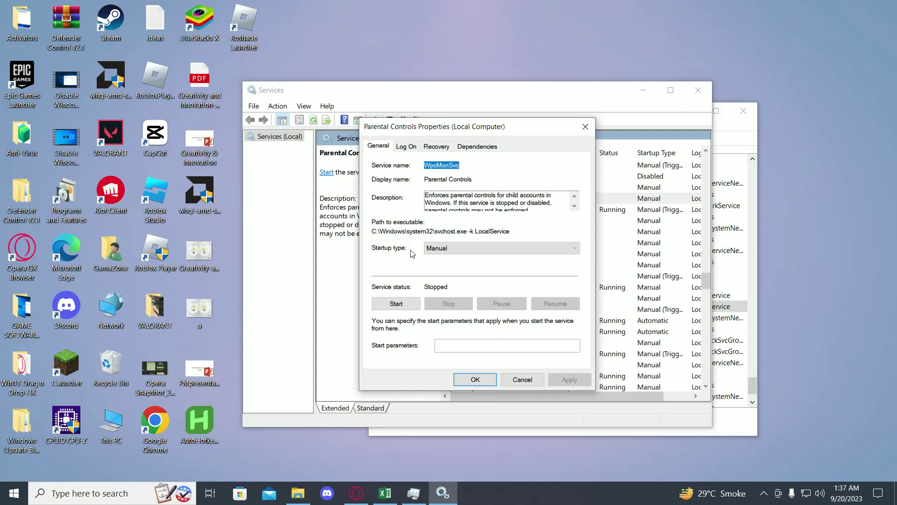
- Change Parental Controls' startup type from Manual to Disabled, apply it, and close the dialog
left_click(442, 249)
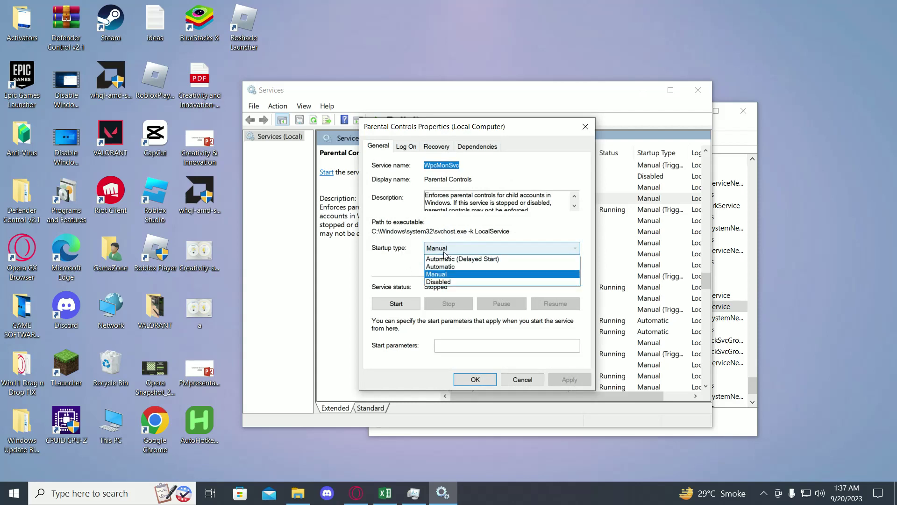
left_click(439, 282)
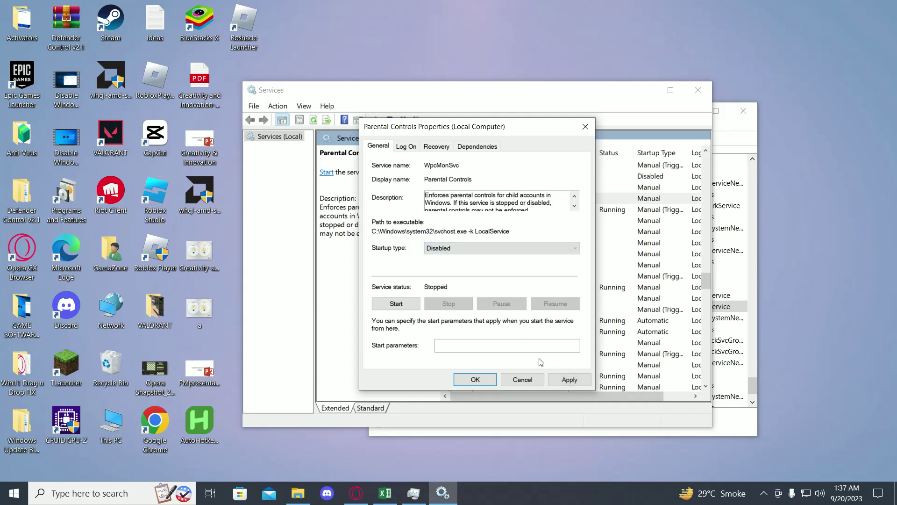
left_click(570, 379)
left_click(475, 380)
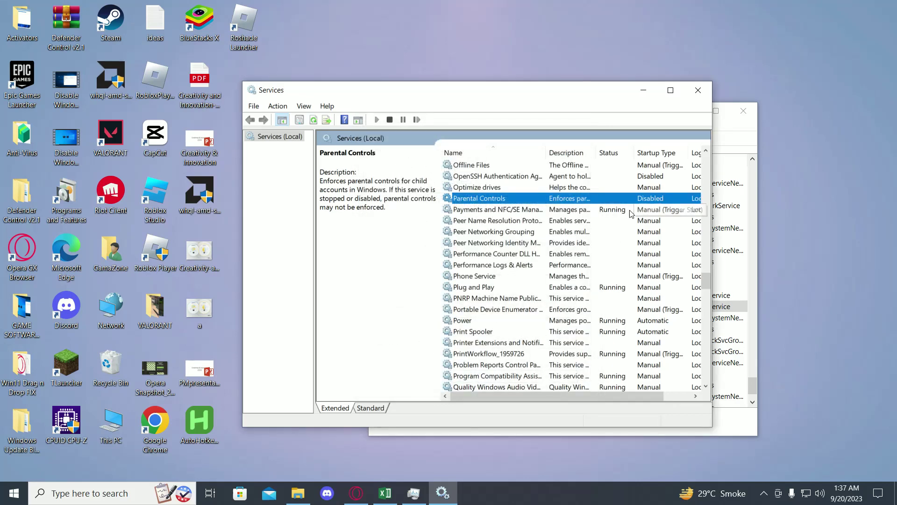
right_click(807, 193)
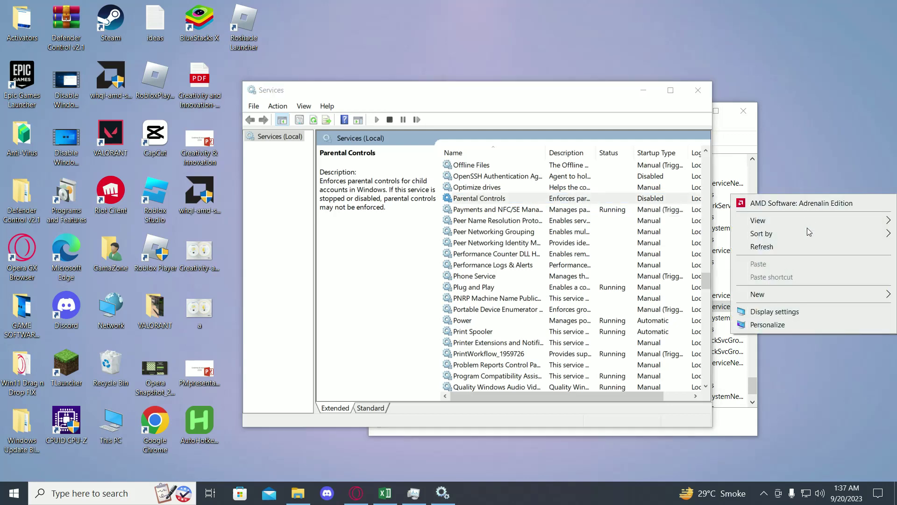
left_click(805, 248)
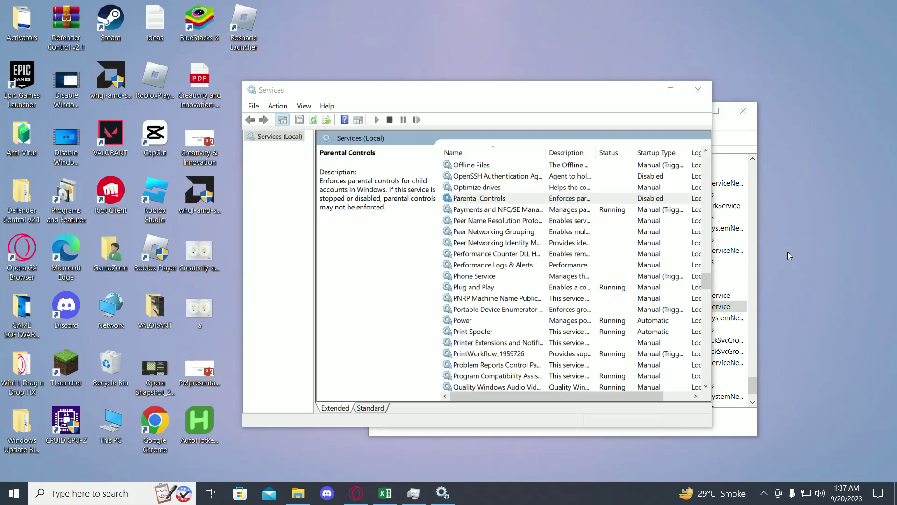